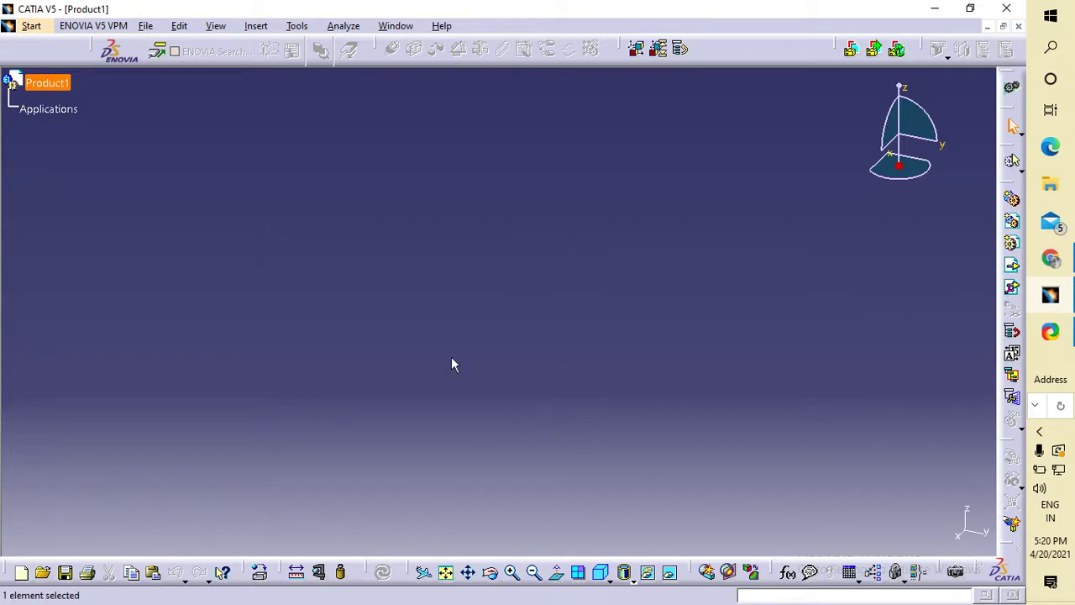
pyautogui.click(27, 28)
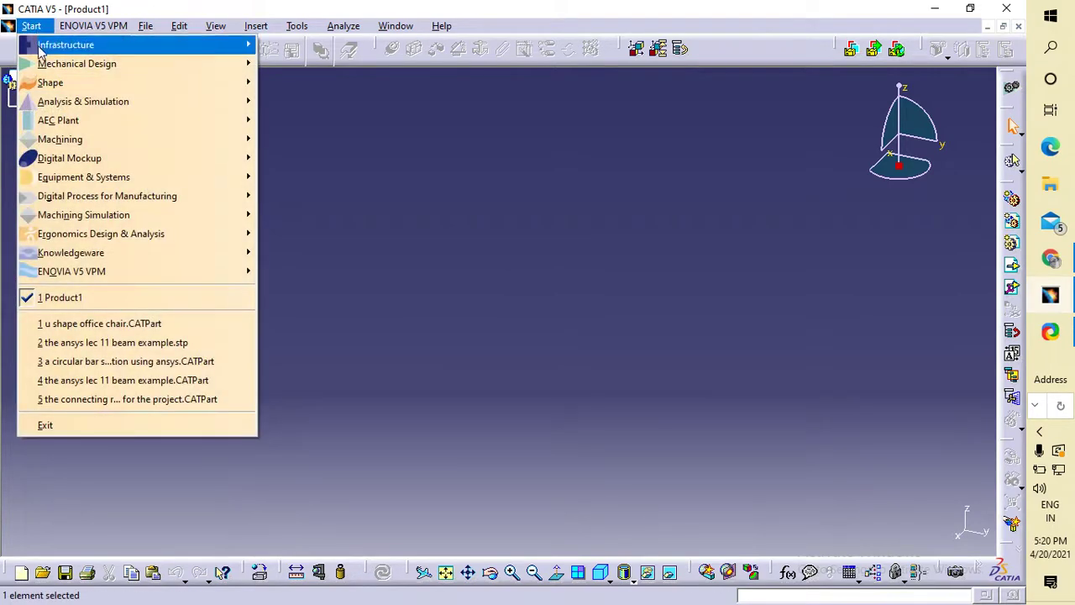
pyautogui.moveTo(76, 46)
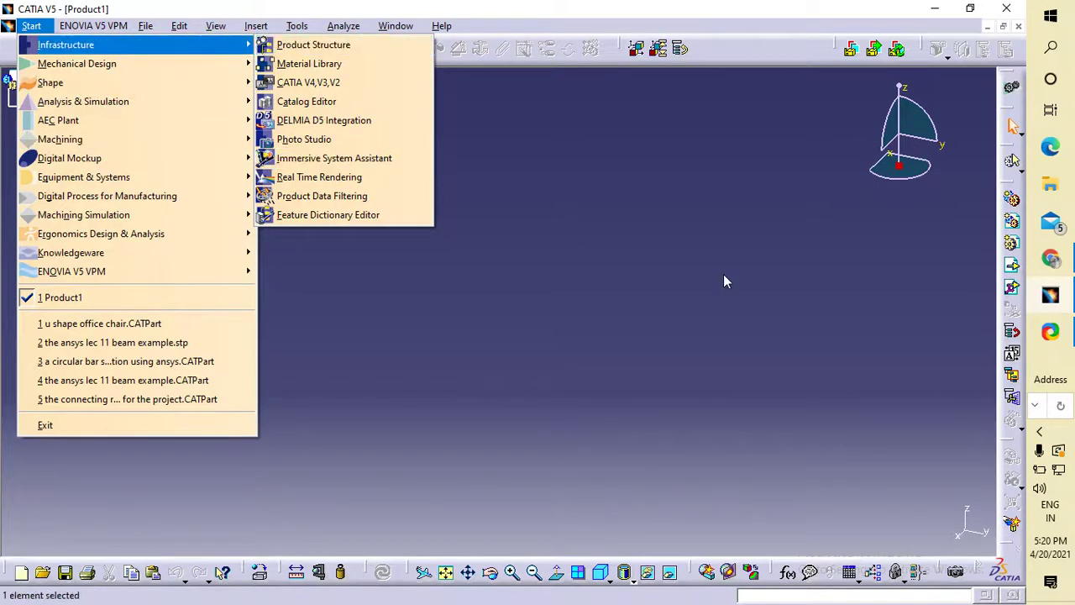
pyautogui.click(665, 400)
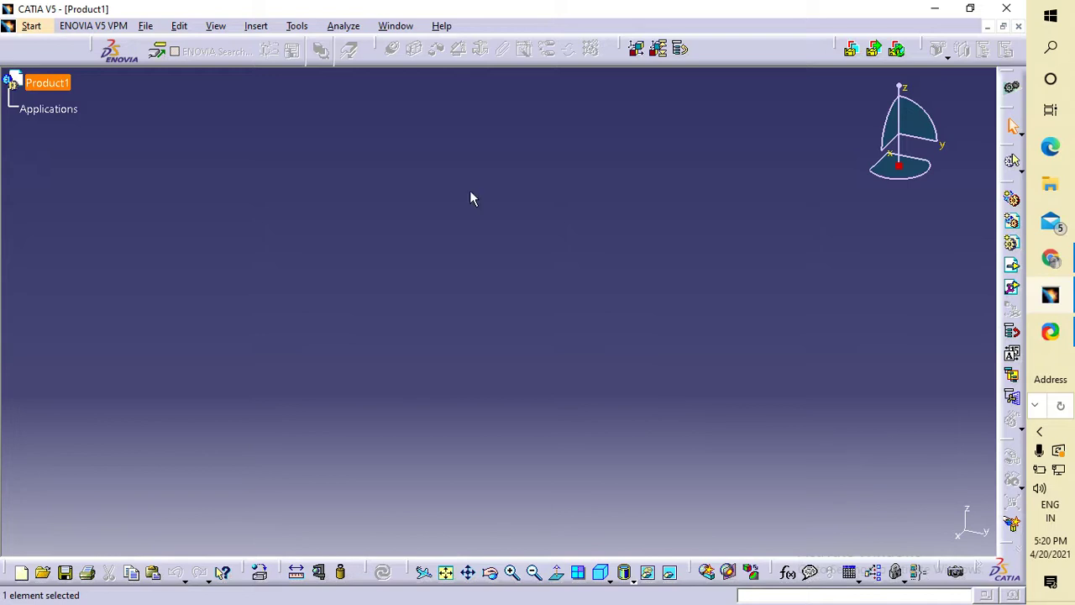
# - Switch to the Part Design workbench to add a new part to Product1
pyautogui.click(31, 25)
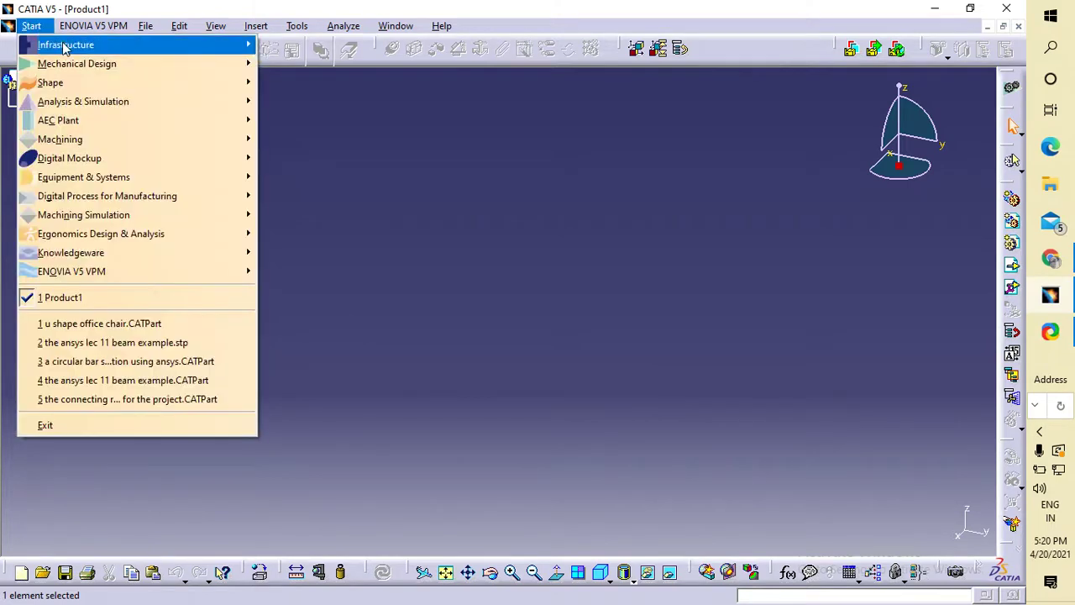
pyautogui.moveTo(71, 65)
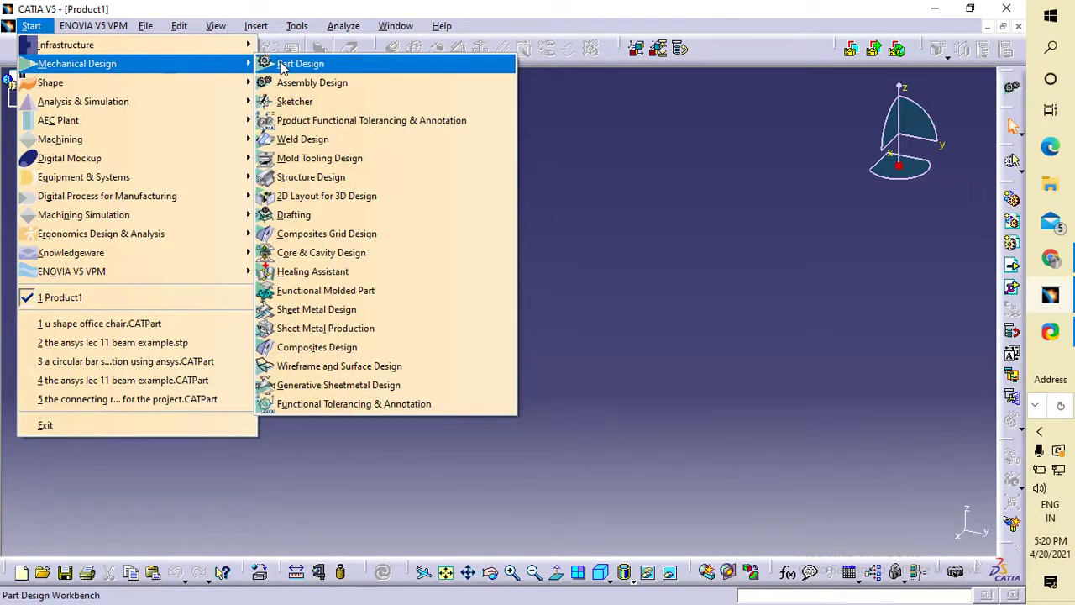
pyautogui.click(328, 67)
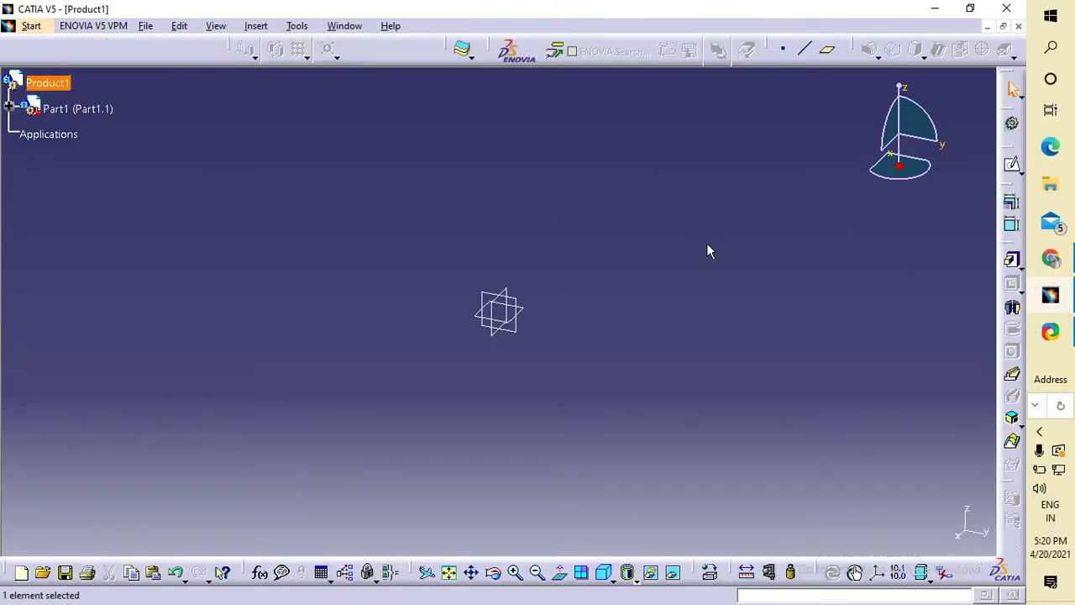
# - Start a sketch on the YZ plane and draw a centered rectangle at the origin, about 55 mm wide and 67 mm high
pyautogui.click(492, 303)
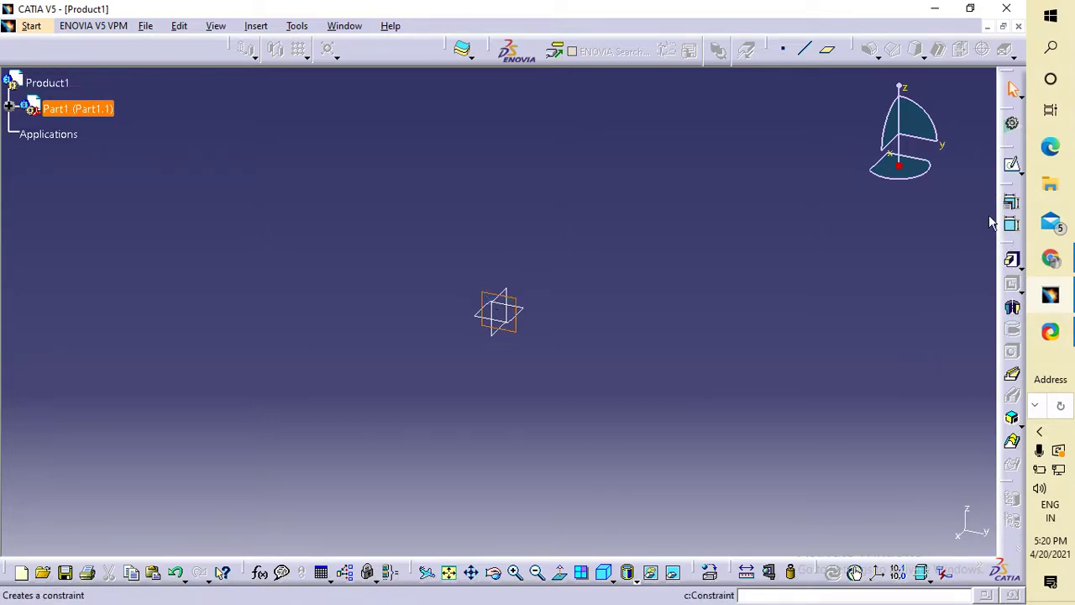
pyautogui.click(1012, 164)
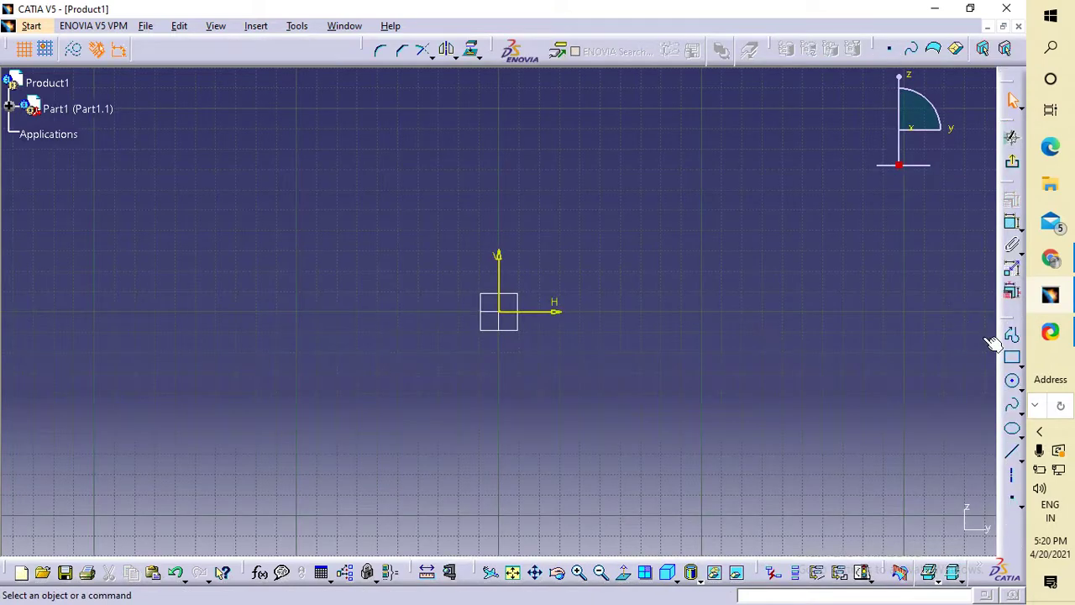
pyautogui.click(1018, 364)
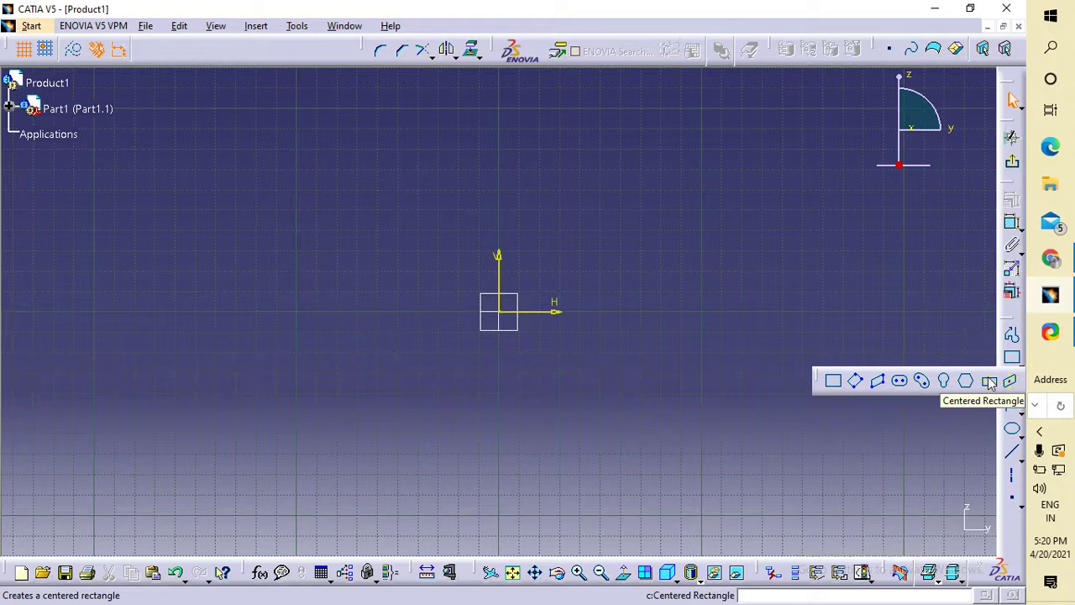
pyautogui.click(990, 383)
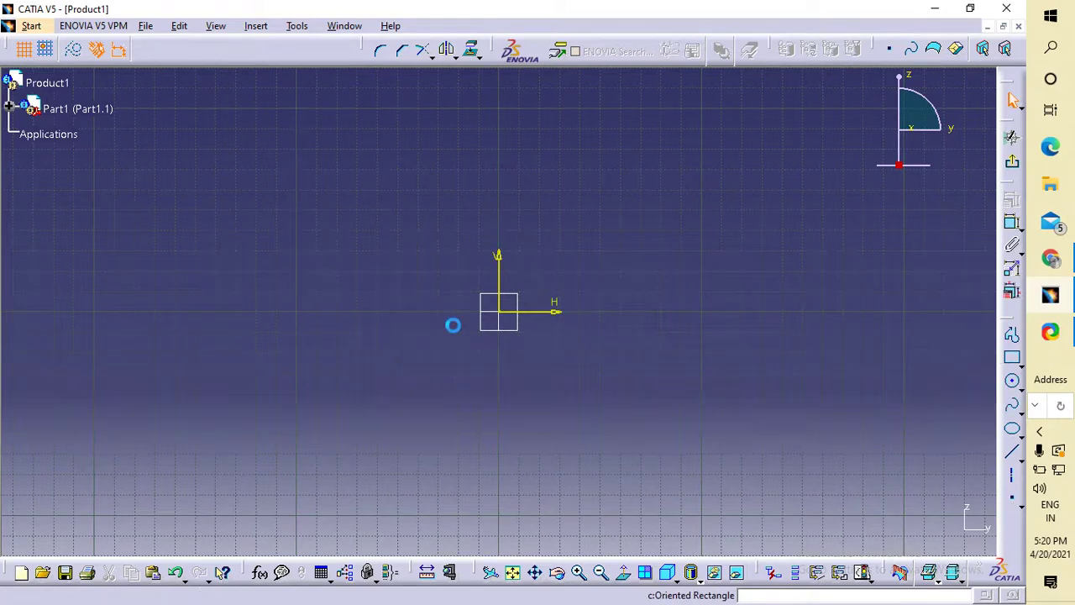
pyautogui.click(501, 314)
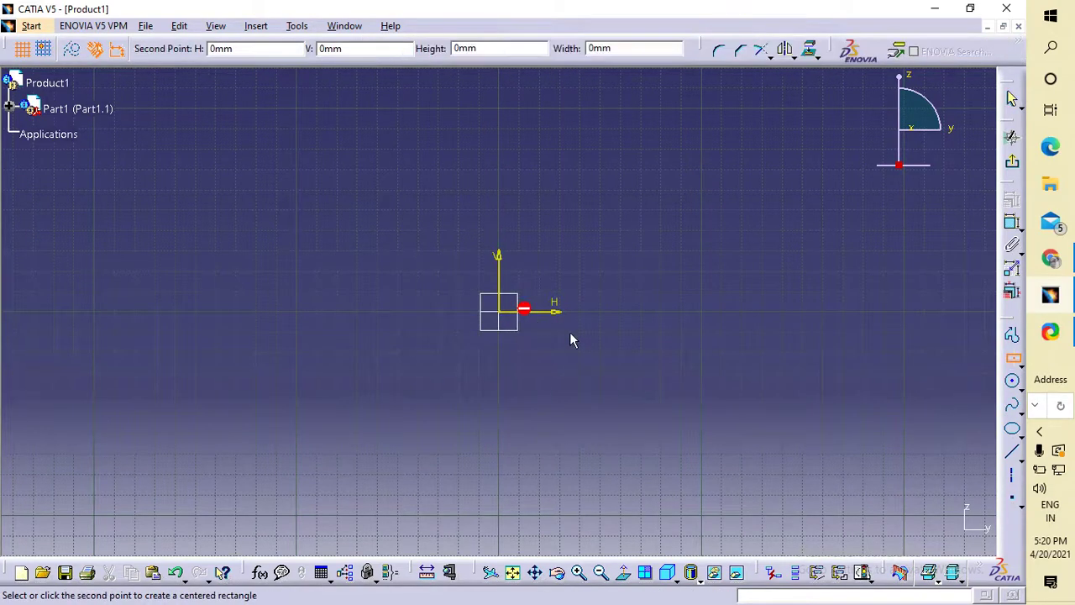
pyautogui.click(555, 380)
pyautogui.click(639, 330)
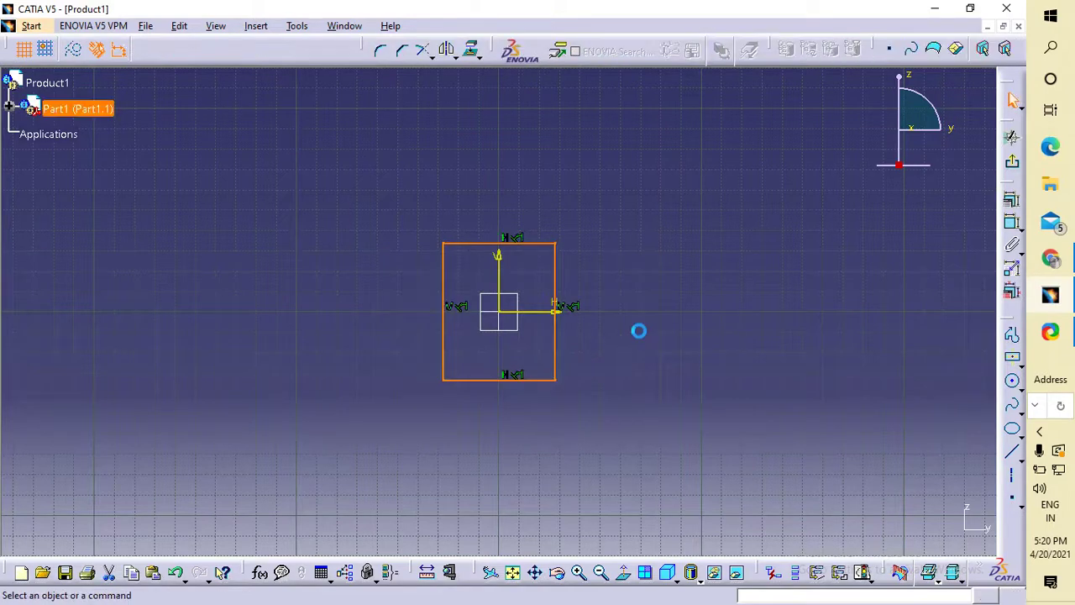
# - Dimension the rectangle's height and set it to 200 mm
pyautogui.click(1009, 223)
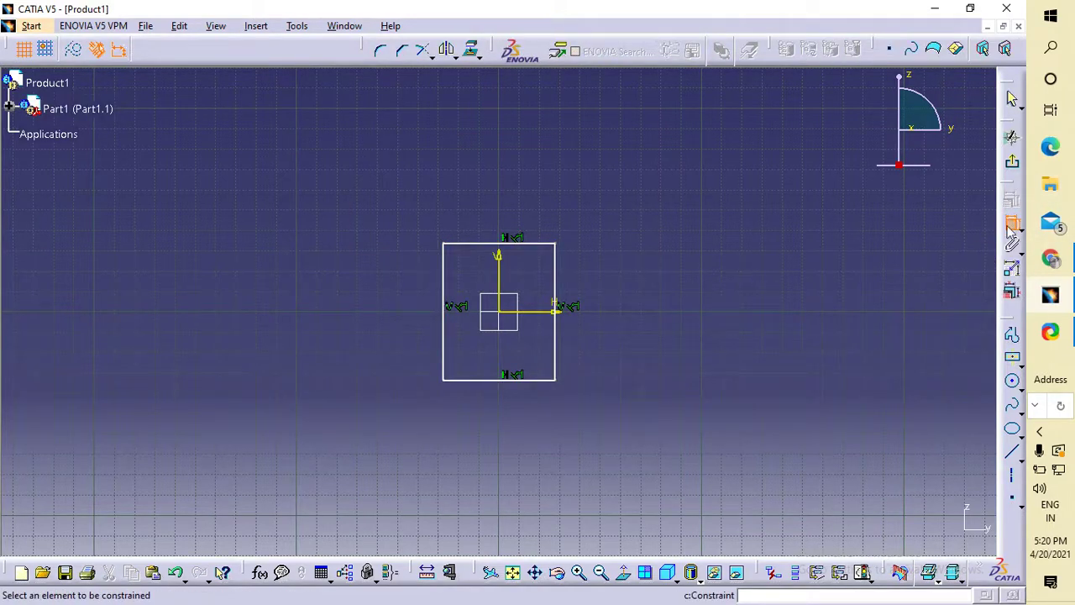
pyautogui.click(557, 276)
pyautogui.click(758, 264)
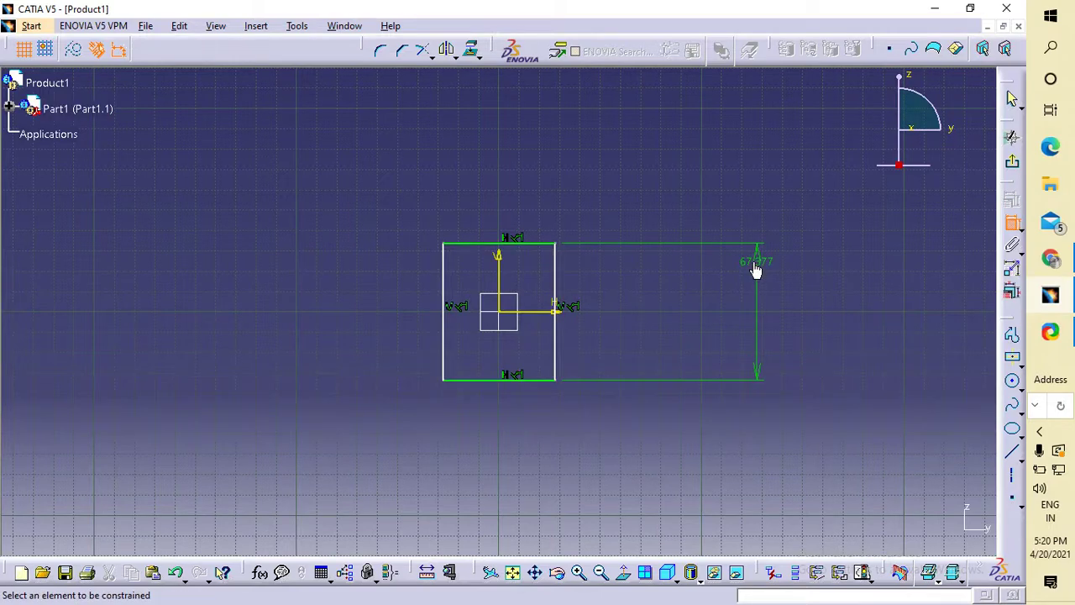
pyautogui.doubleClick(753, 261)
pyautogui.write('200')
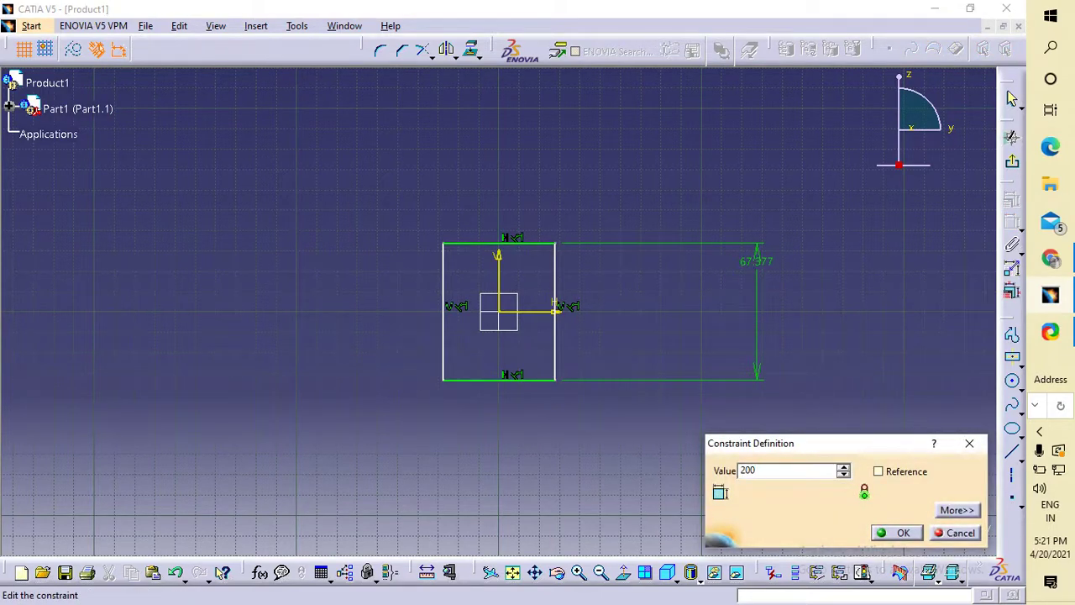
pyautogui.press('Return')
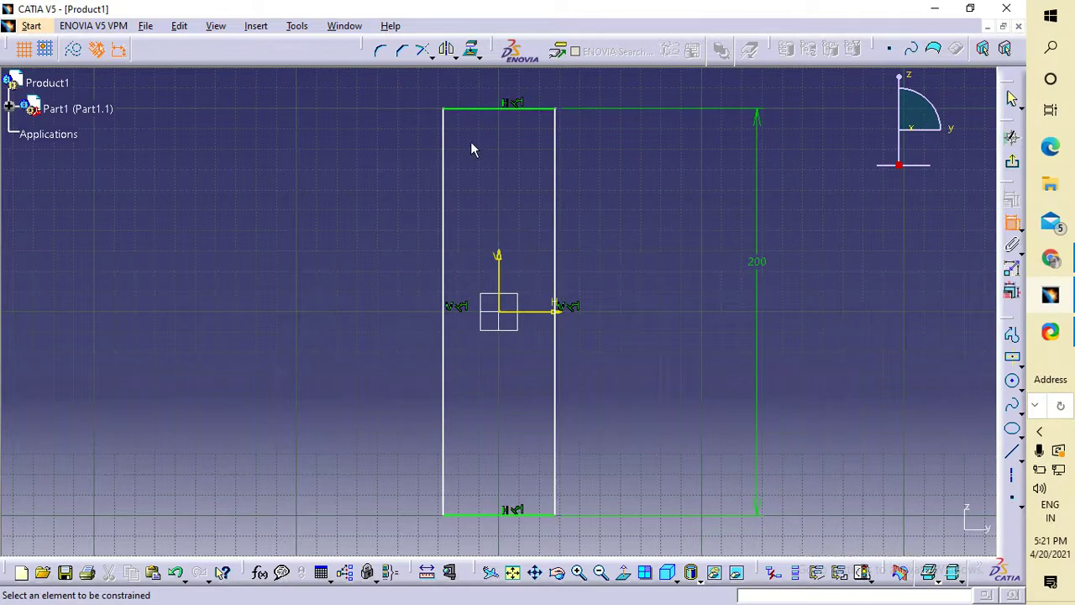
# - Dimension the rectangle's width as 200 mm and exit the sketch
pyautogui.click(478, 107)
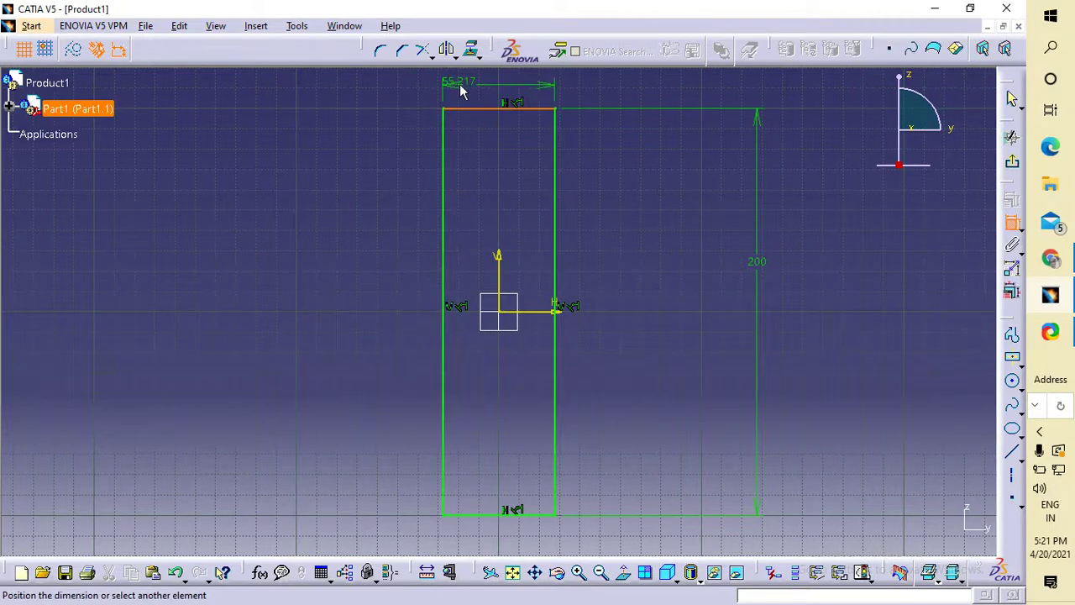
pyautogui.click(456, 80)
pyautogui.doubleClick(456, 80)
pyautogui.write('200')
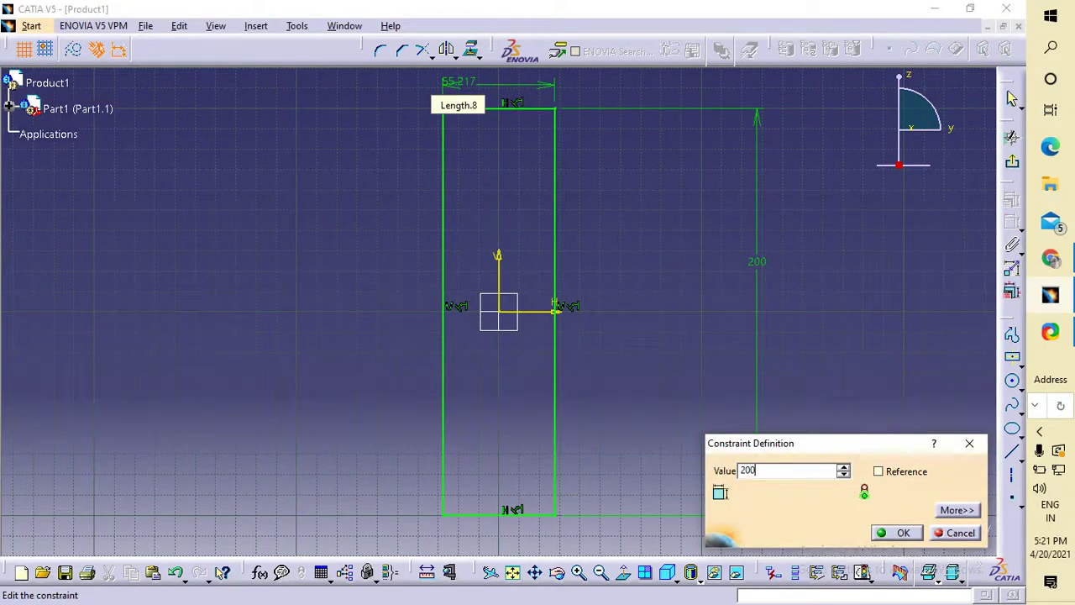
pyautogui.press('Return')
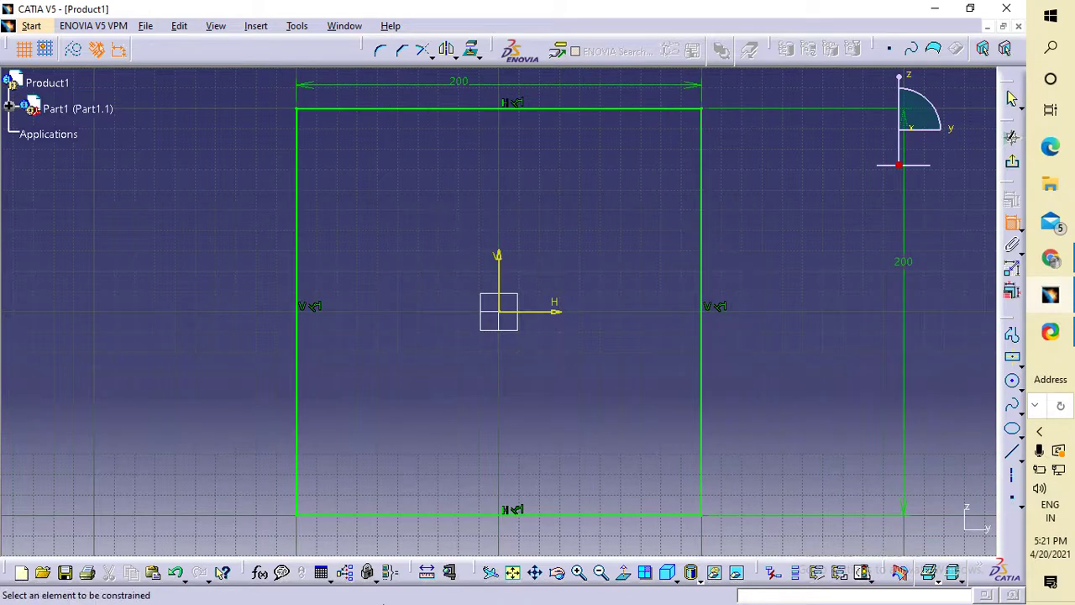
pyautogui.click(513, 574)
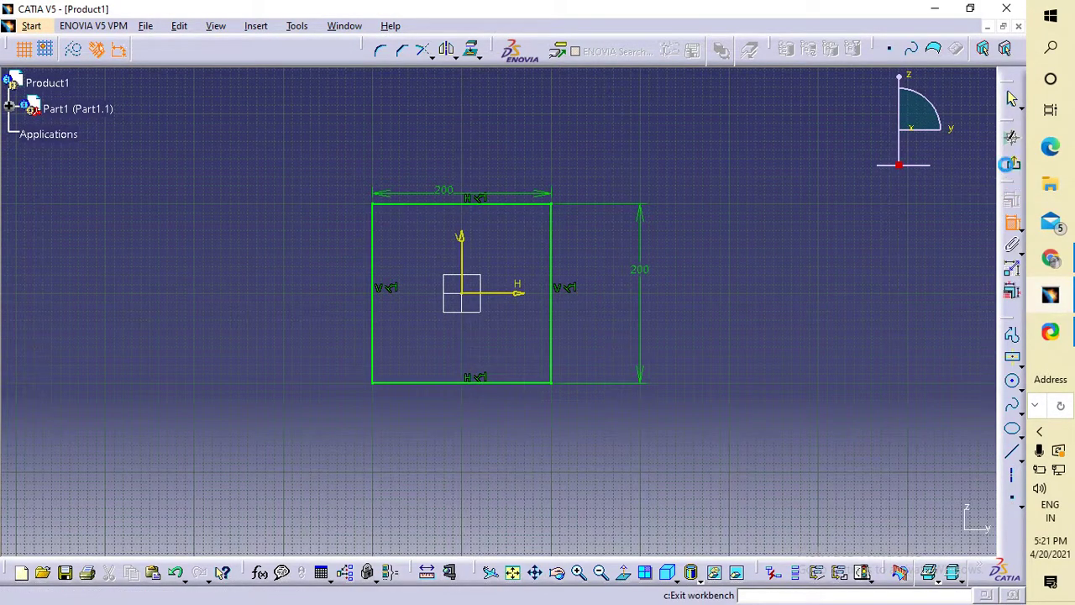
pyautogui.click(1012, 168)
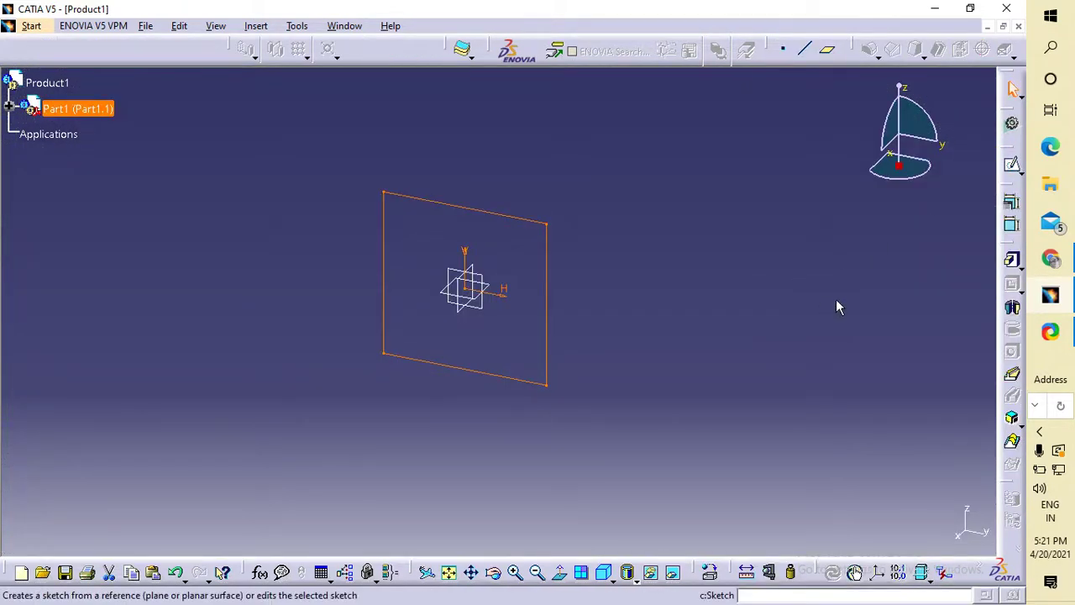
# - Pad the square sketch to a length of 5000 mm and check the pad's definition
pyautogui.click(1012, 263)
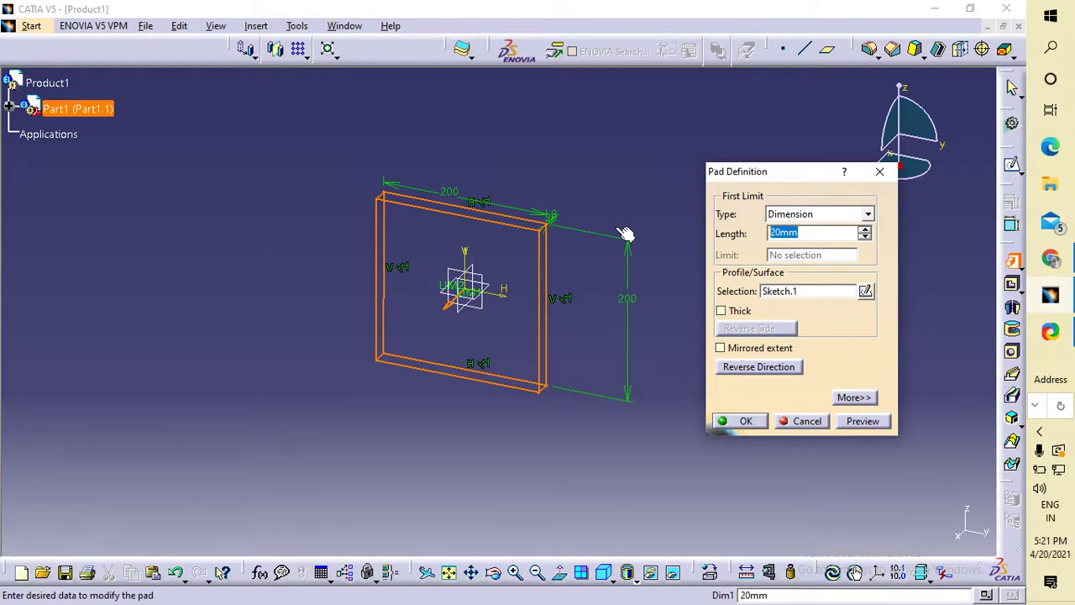
pyautogui.write('5')
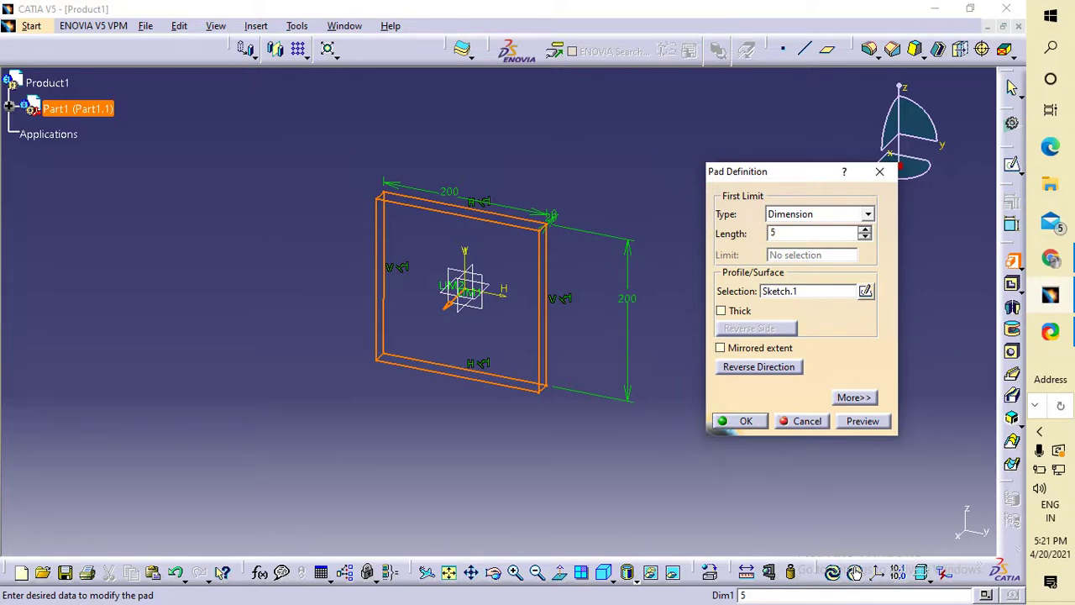
pyautogui.write('000')
pyautogui.click(615, 227)
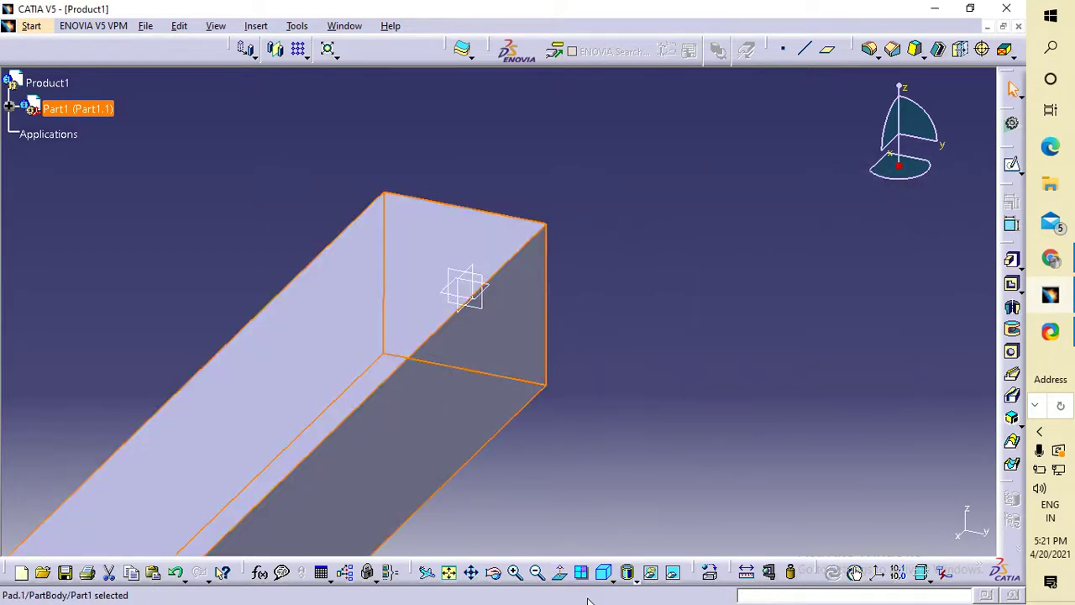
pyautogui.click(448, 572)
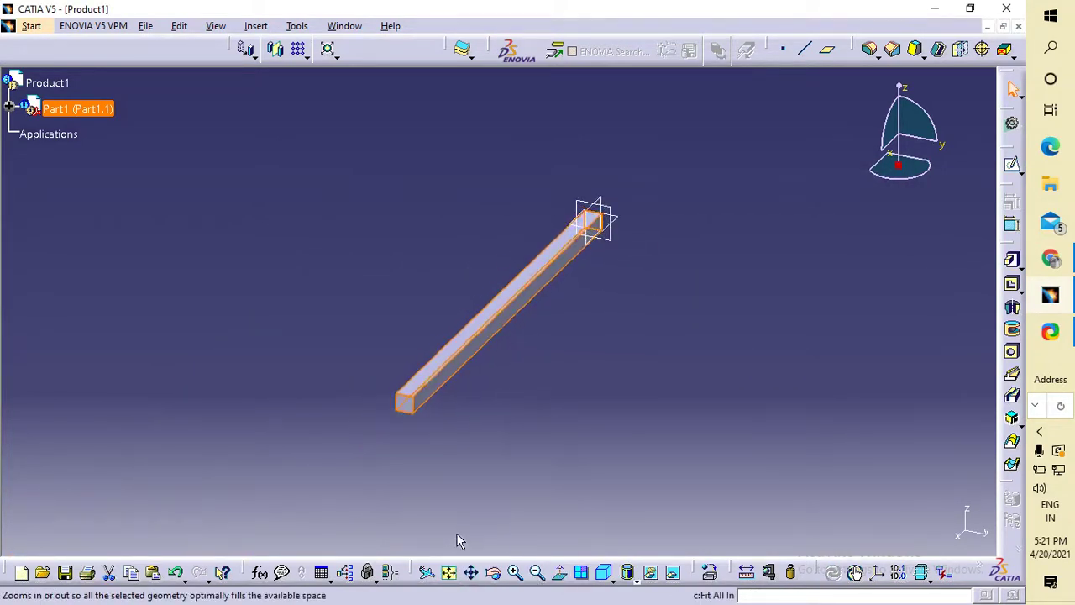
pyautogui.doubleClick(500, 300)
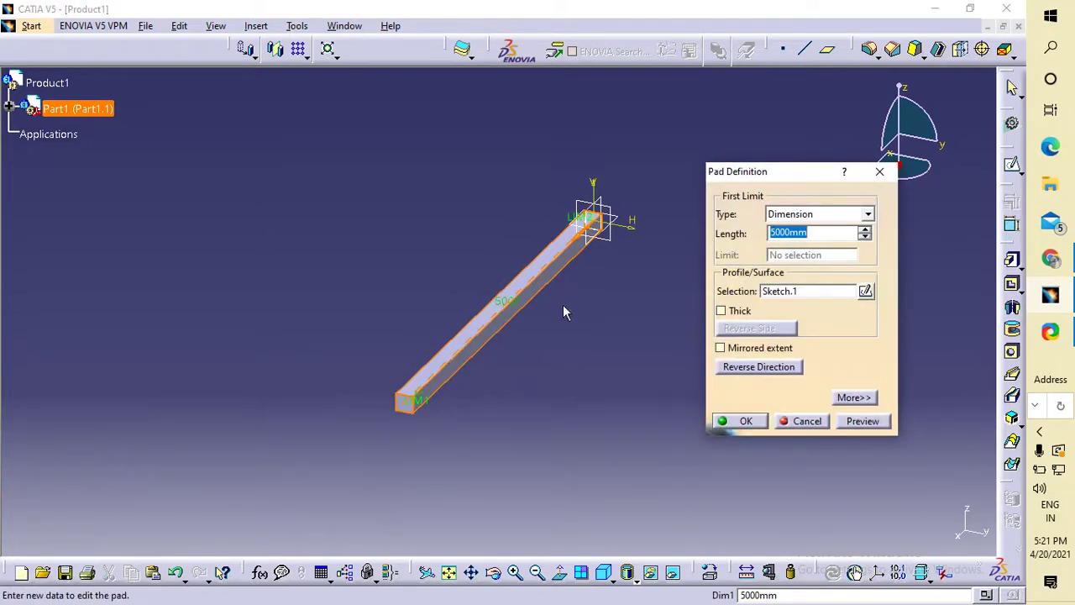
pyautogui.click(744, 420)
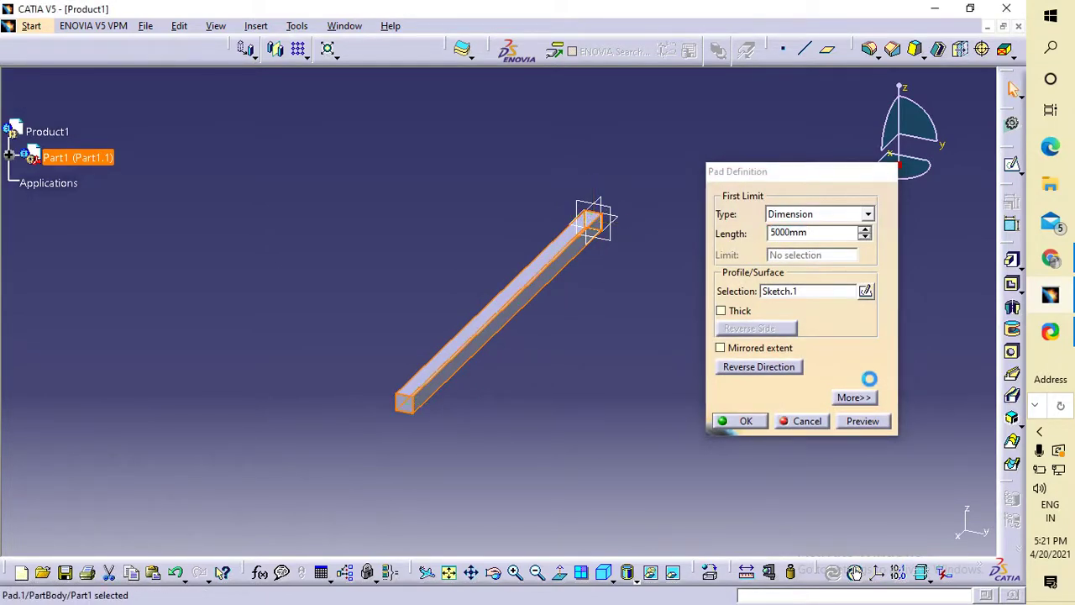
pyautogui.click(587, 386)
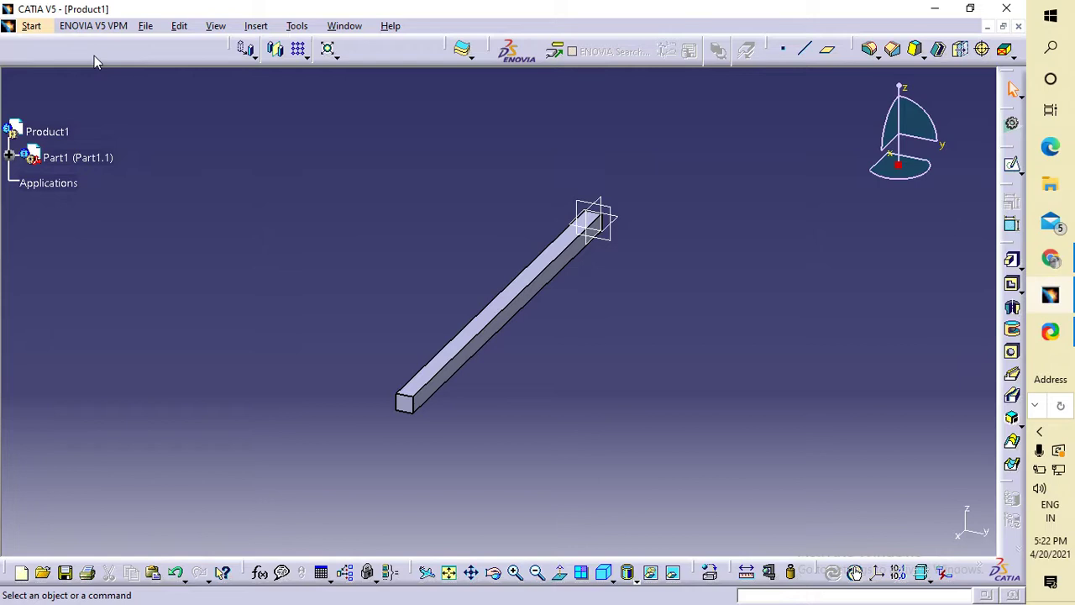
# - Save the part as an stp file in the "ansys project all 3d design" folder
pyautogui.click(151, 26)
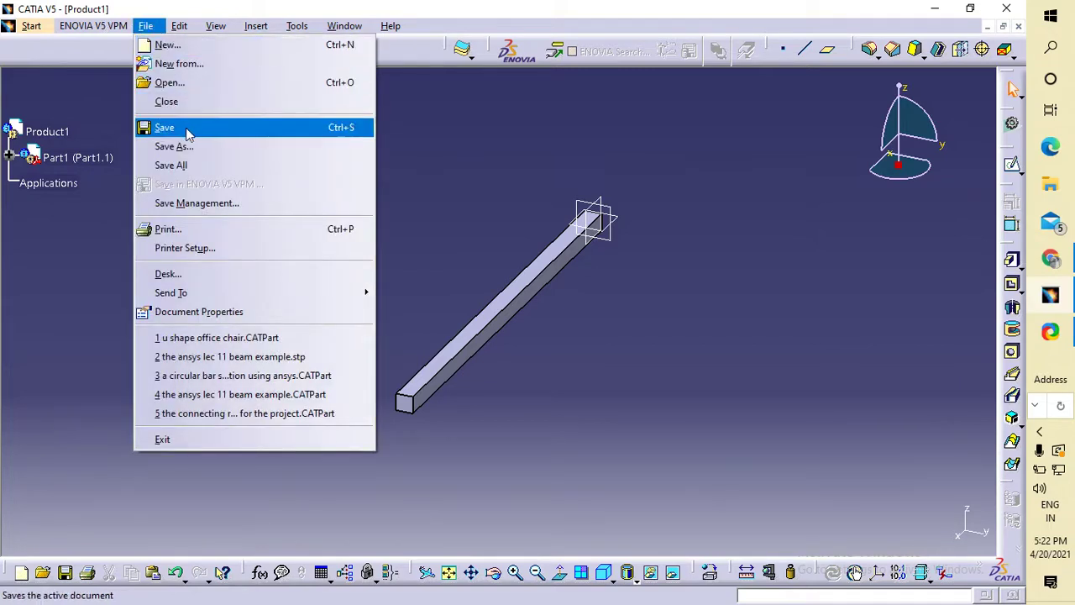
pyautogui.click(189, 146)
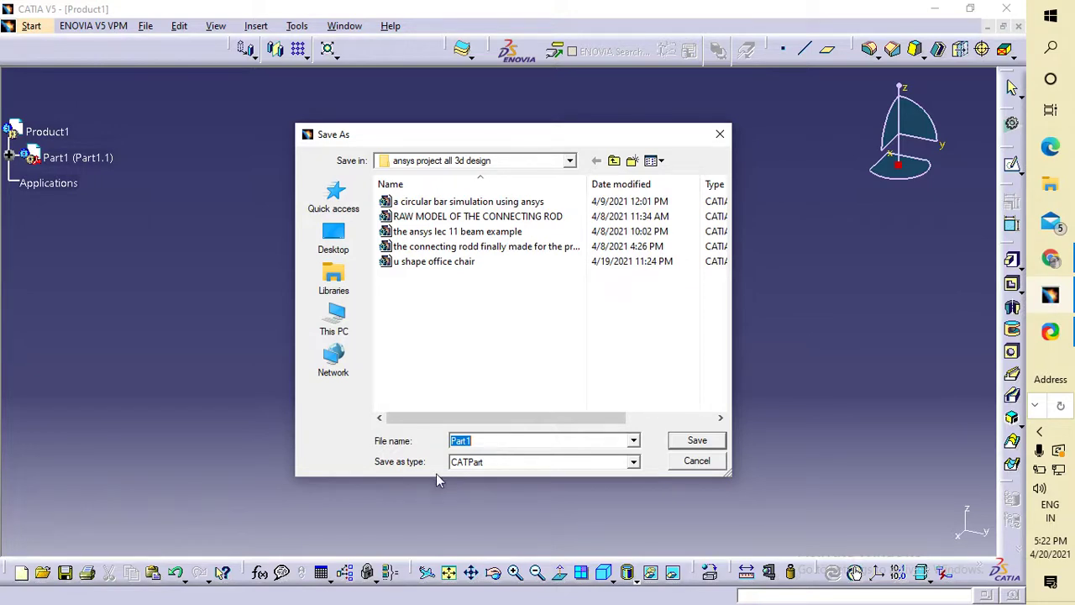
pyautogui.click(485, 462)
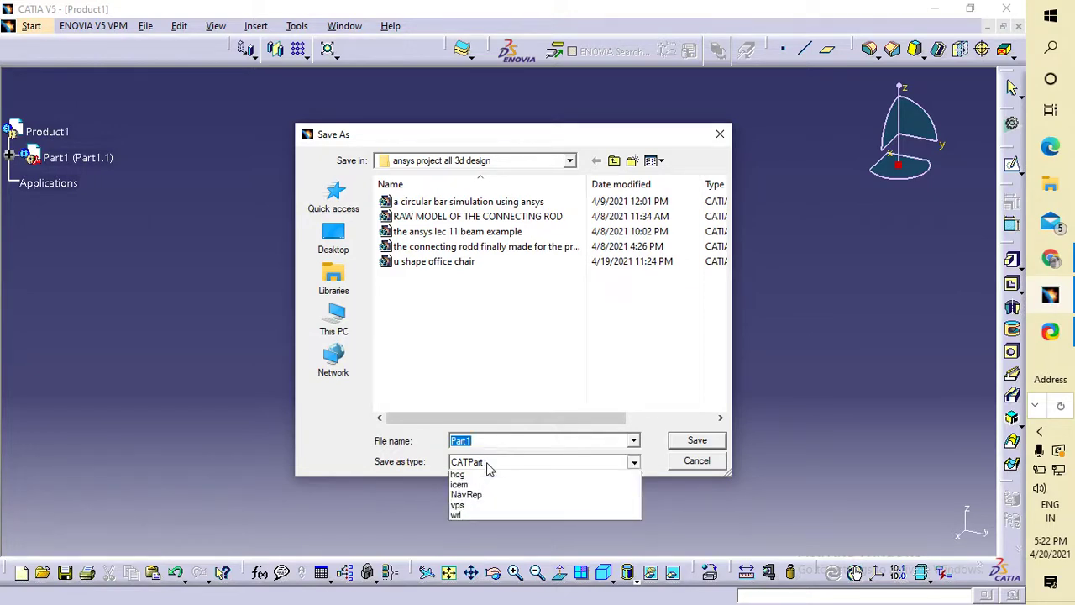
pyautogui.click(560, 462)
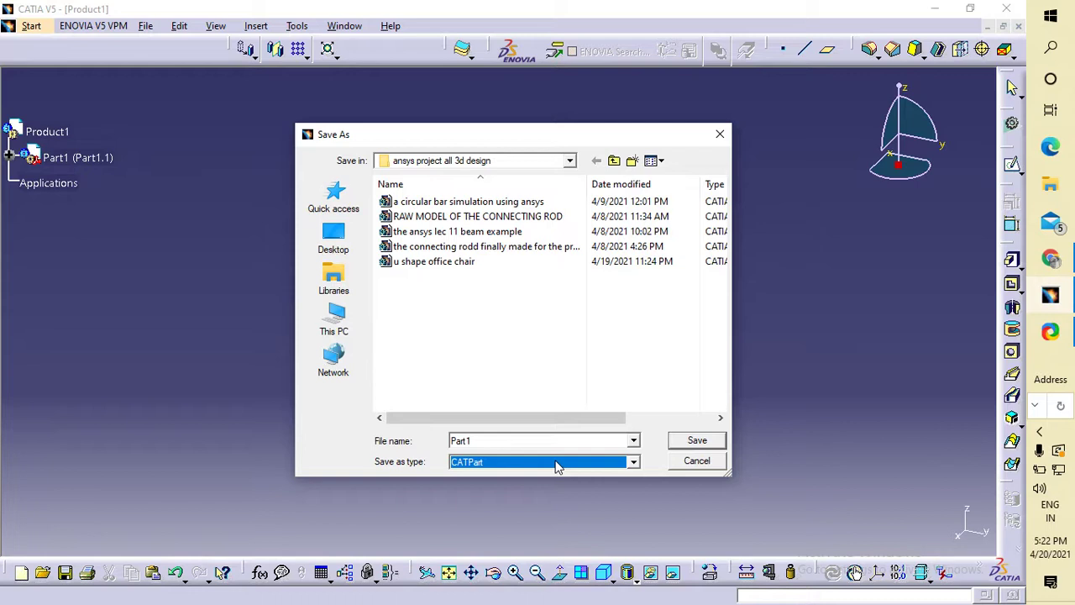
pyautogui.click(559, 463)
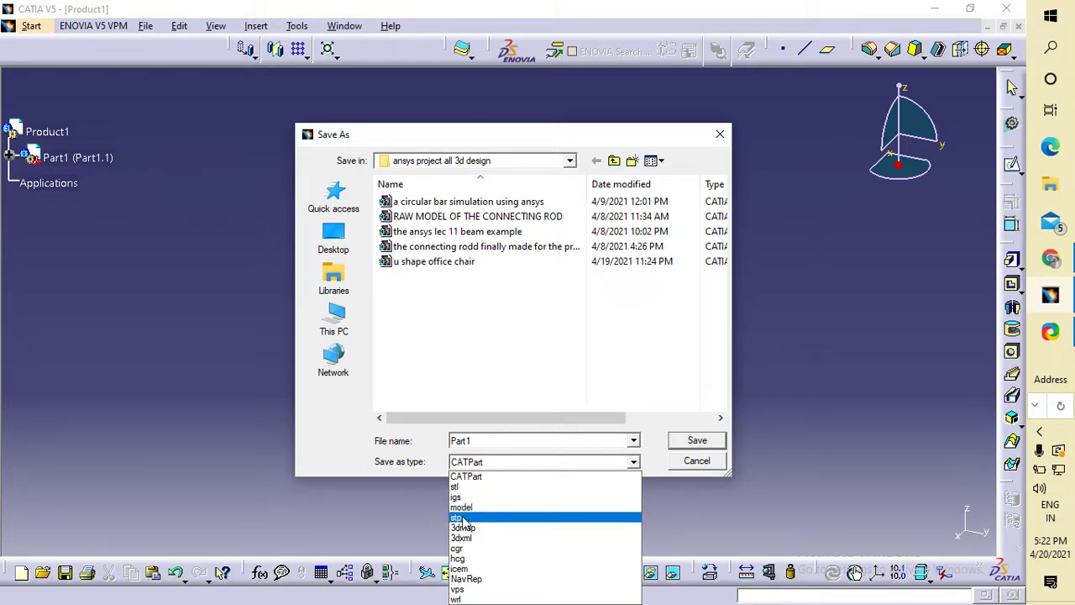
pyautogui.click(462, 518)
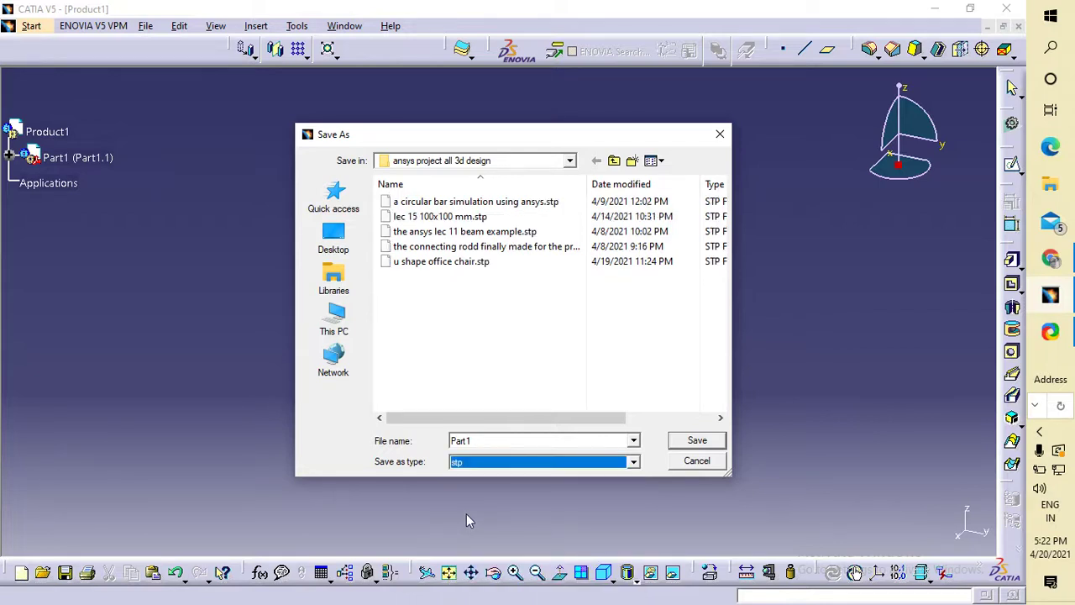
pyautogui.click(698, 445)
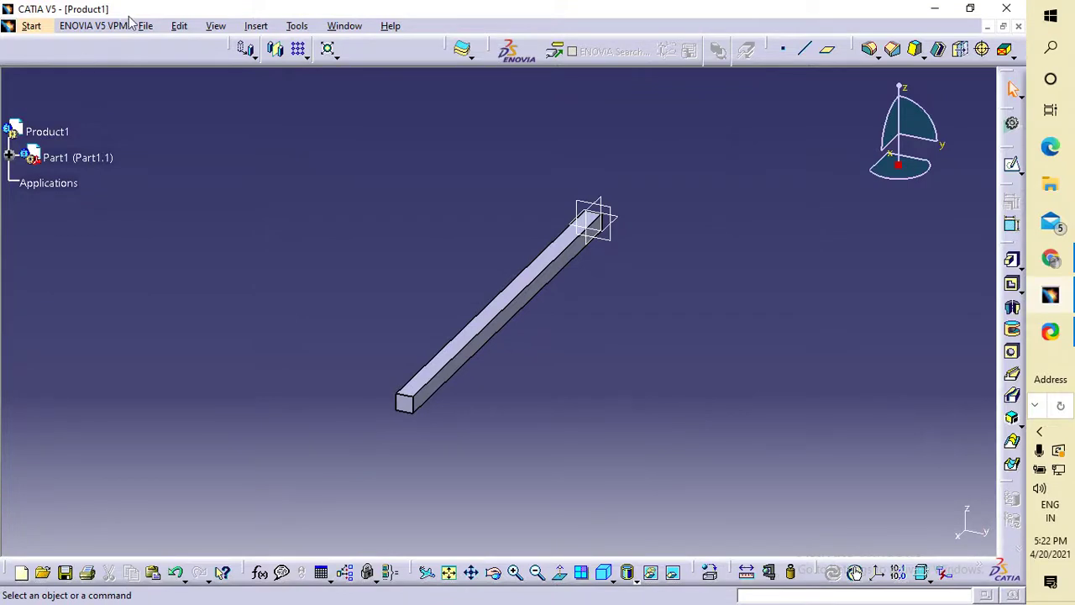
pyautogui.click(153, 31)
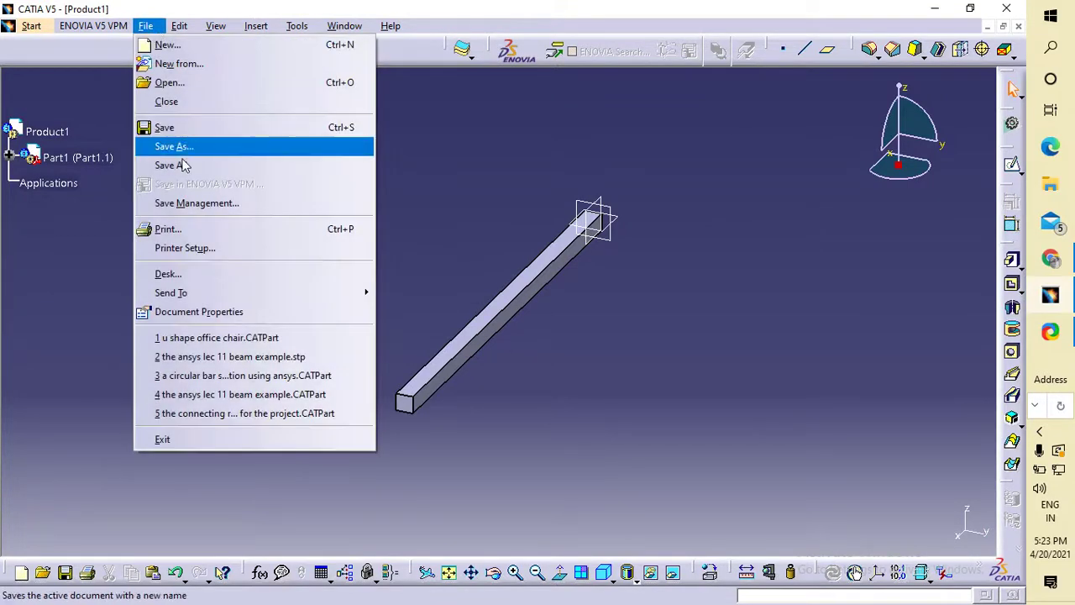
pyautogui.click(408, 90)
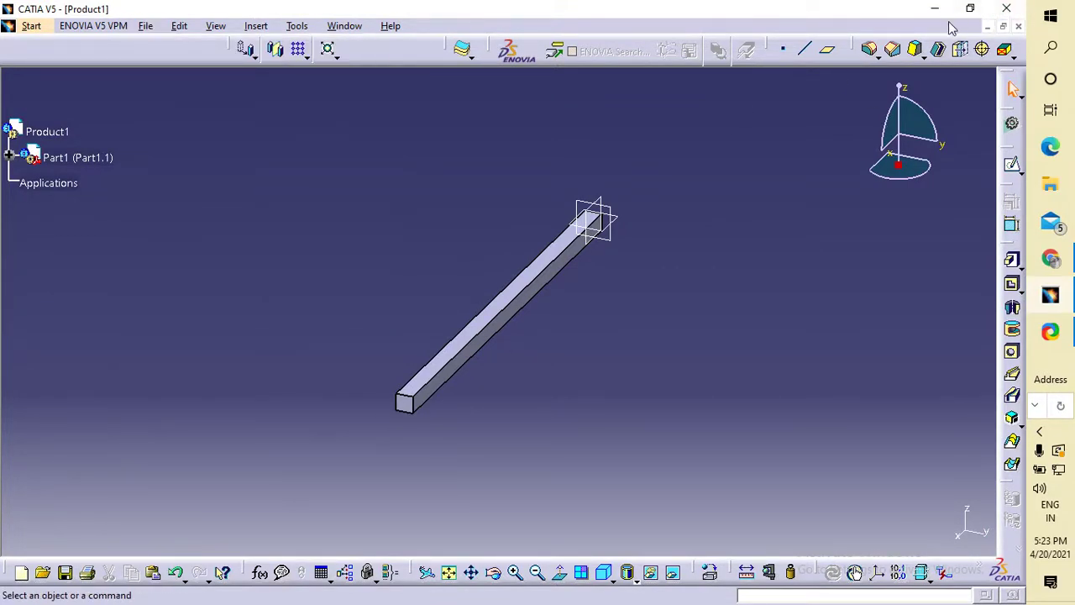
pyautogui.click(146, 26)
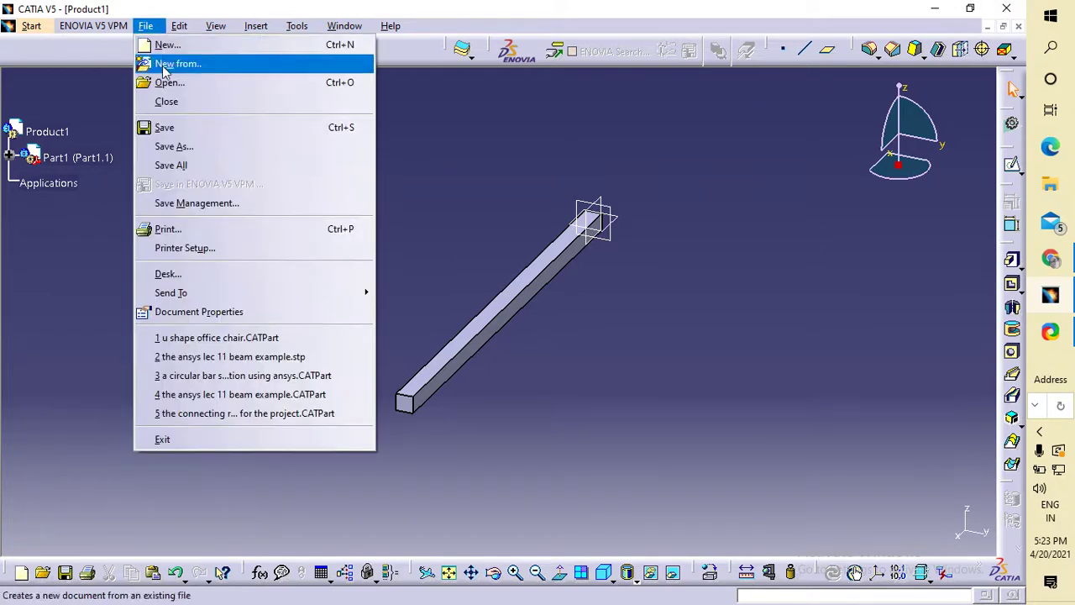
pyautogui.click(178, 145)
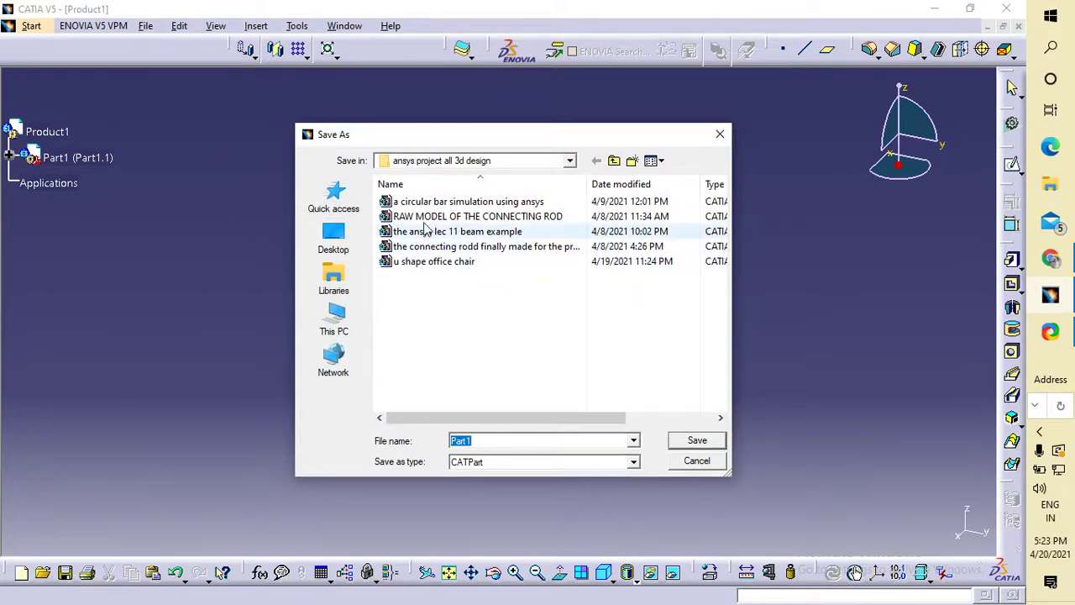
pyautogui.click(720, 134)
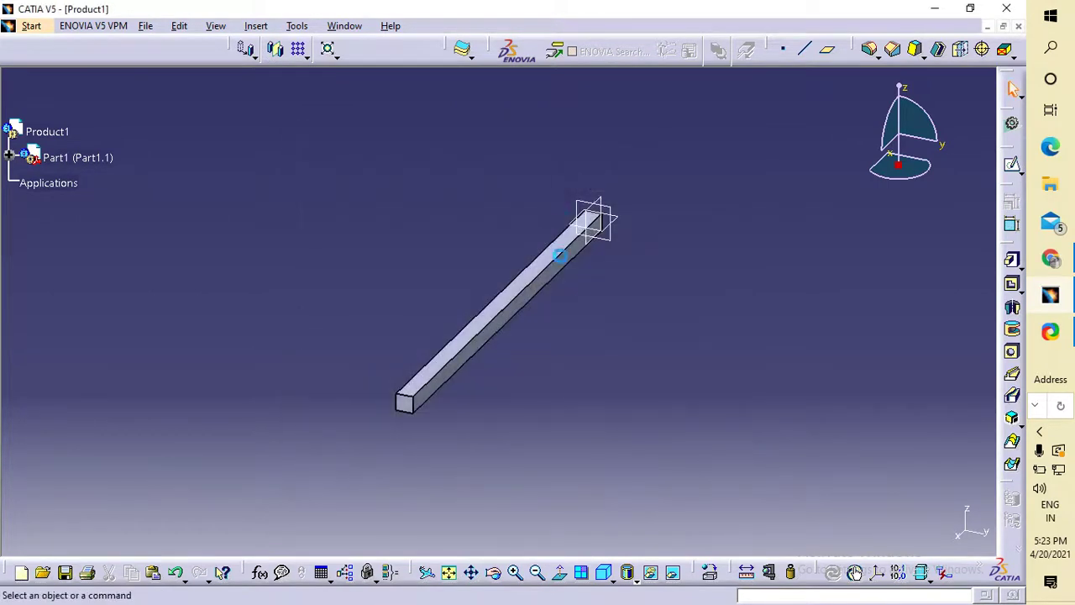
# - Minimize the CATIA window to return to the desktop
pyautogui.click(941, 9)
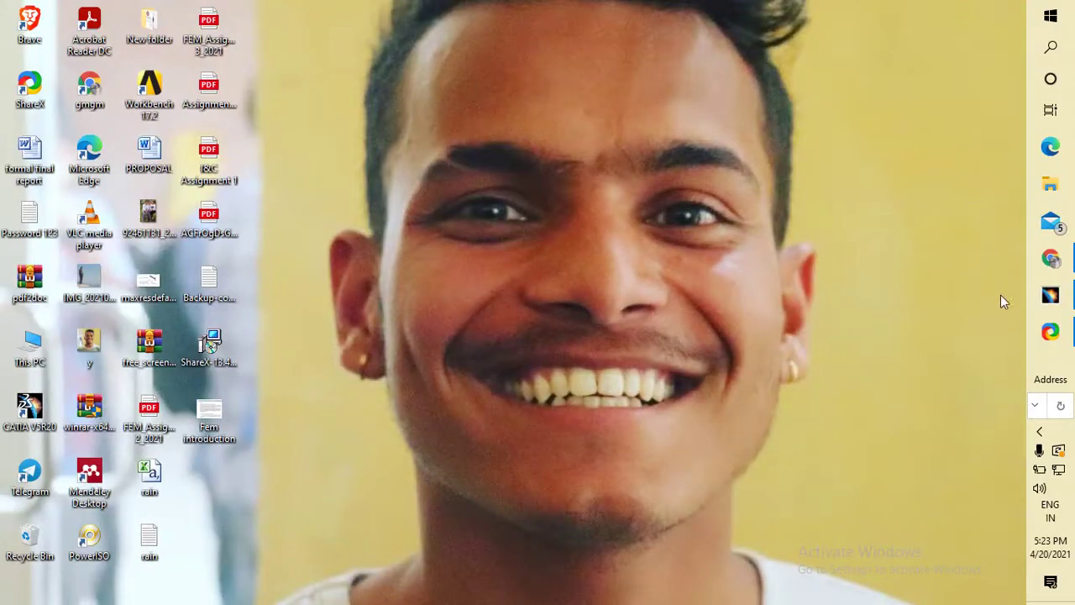
pyautogui.click(1039, 431)
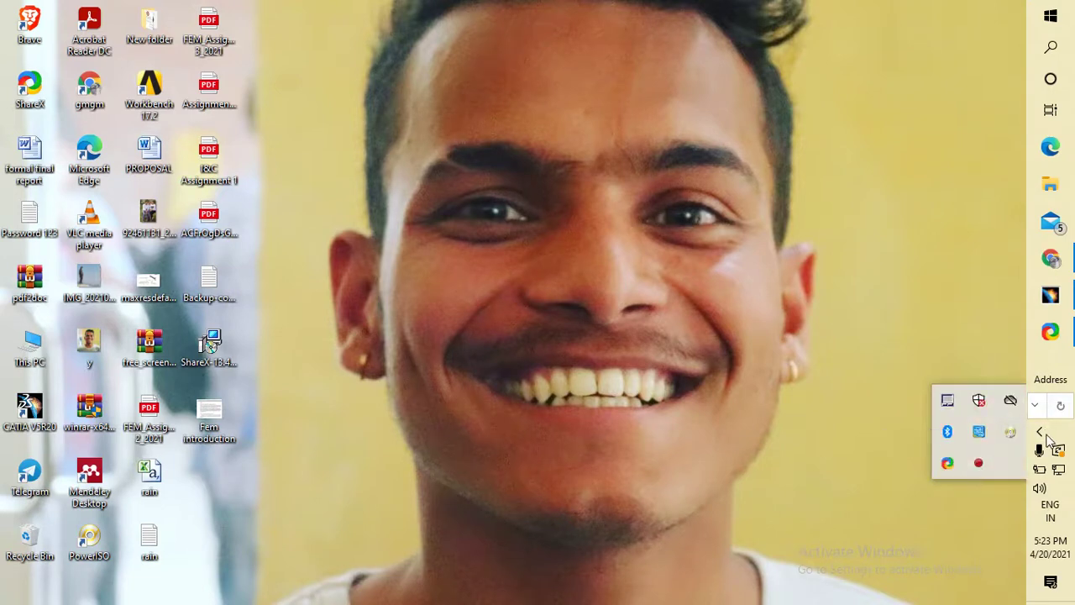